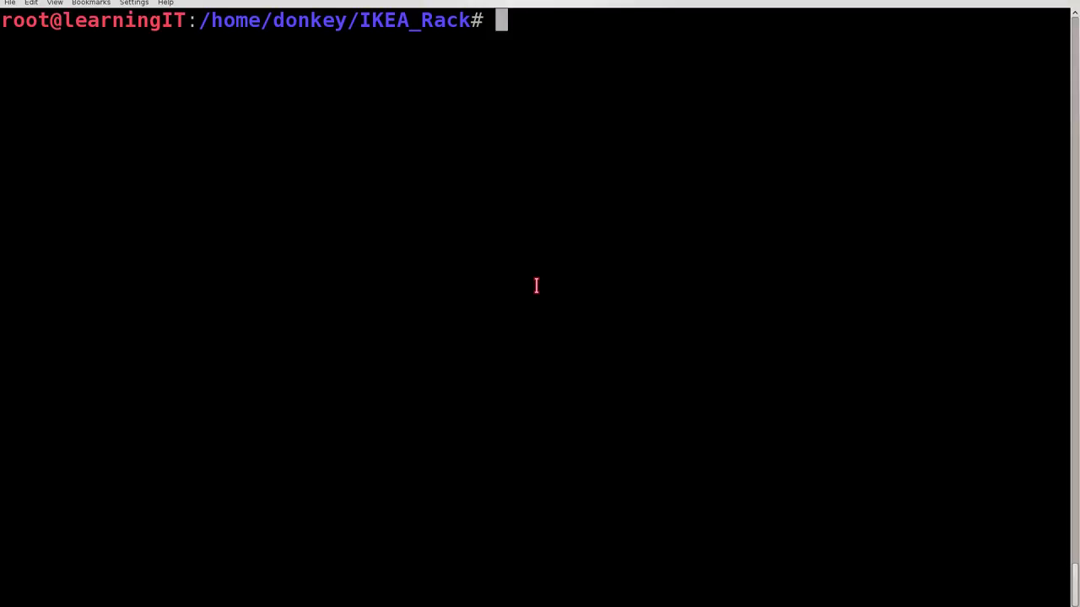
- Open a serial console session to the switch on /dev/ttyUSB0 with screen and bring up its prompt
text(screen /dev/ttyUSB0)
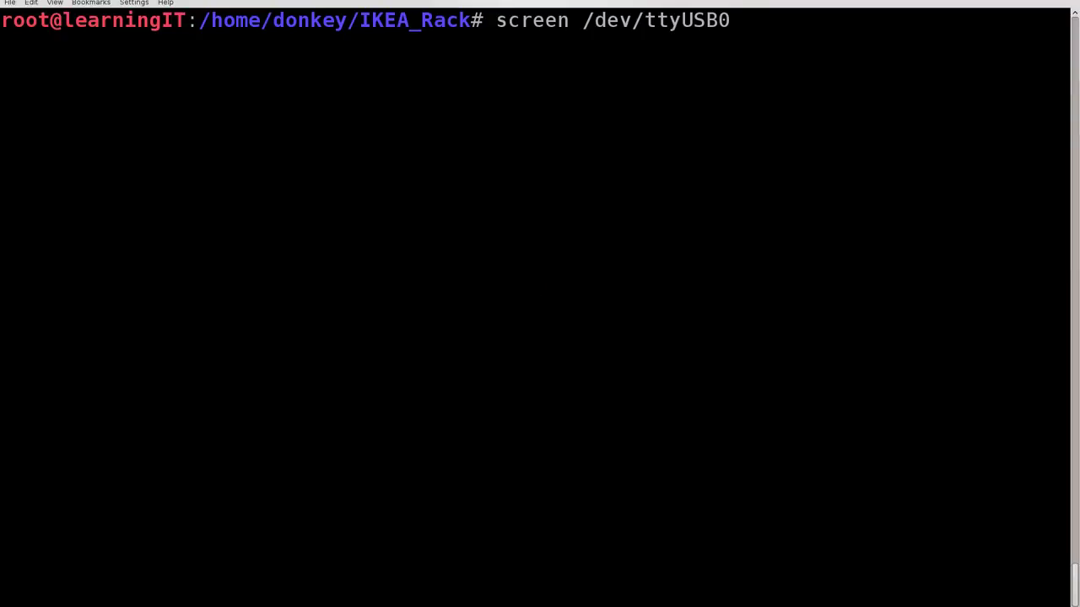
key(Return)
key(Return)
key(Return)
key(Return)
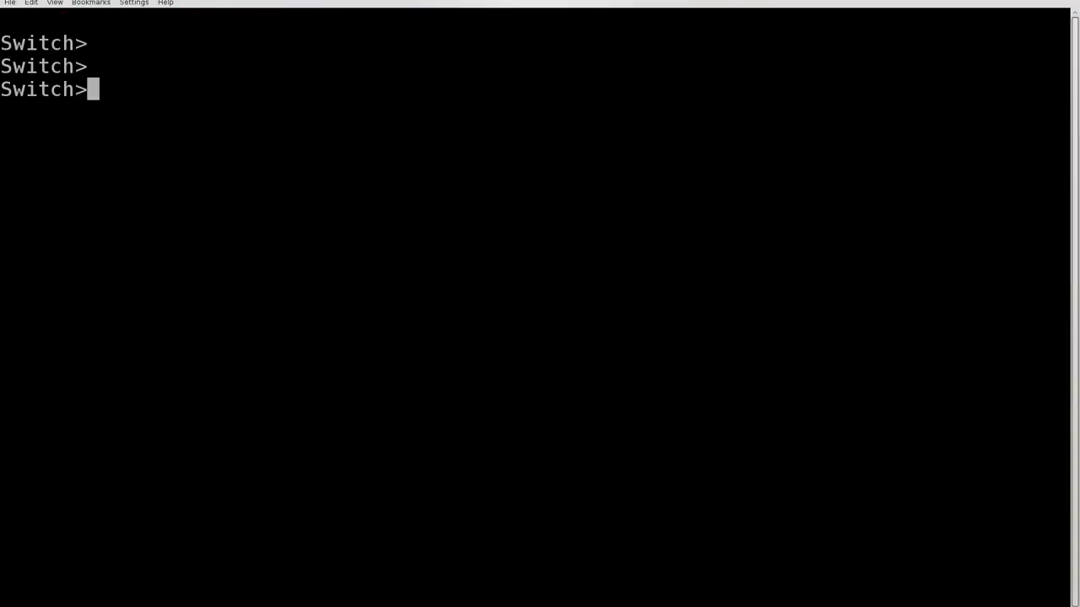
- Enter privileged EXEC mode on the switch with the enable command
text(ena)
key(Tab)
key(Return)
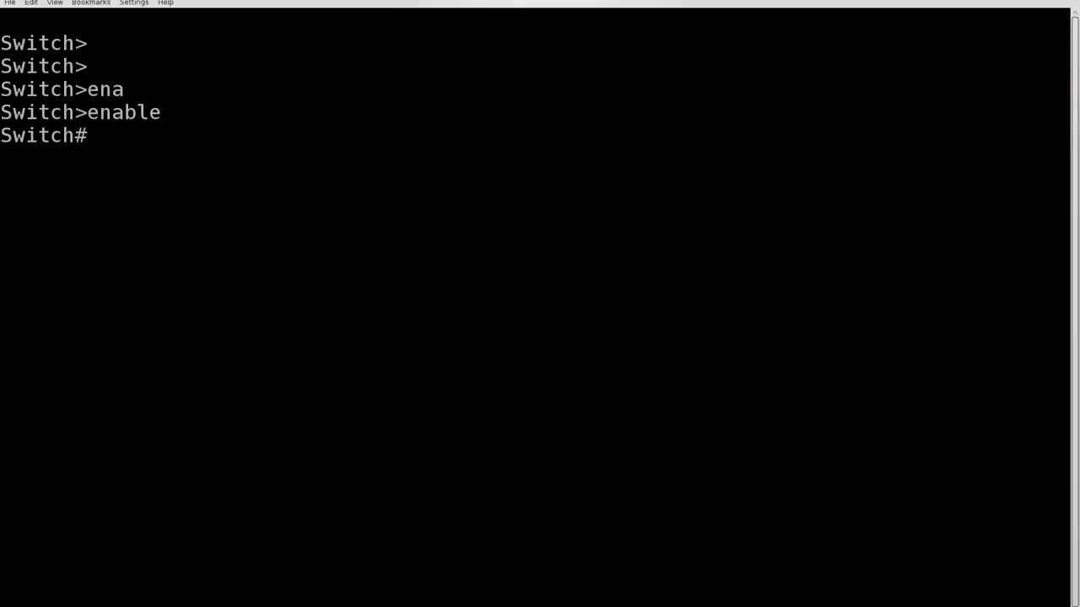
- List the status of all switch interfaces with show ip interface brief, through to the end of the output
text(show ip int)
key(Tab)
text(br)
key(Tab)
key(Return)
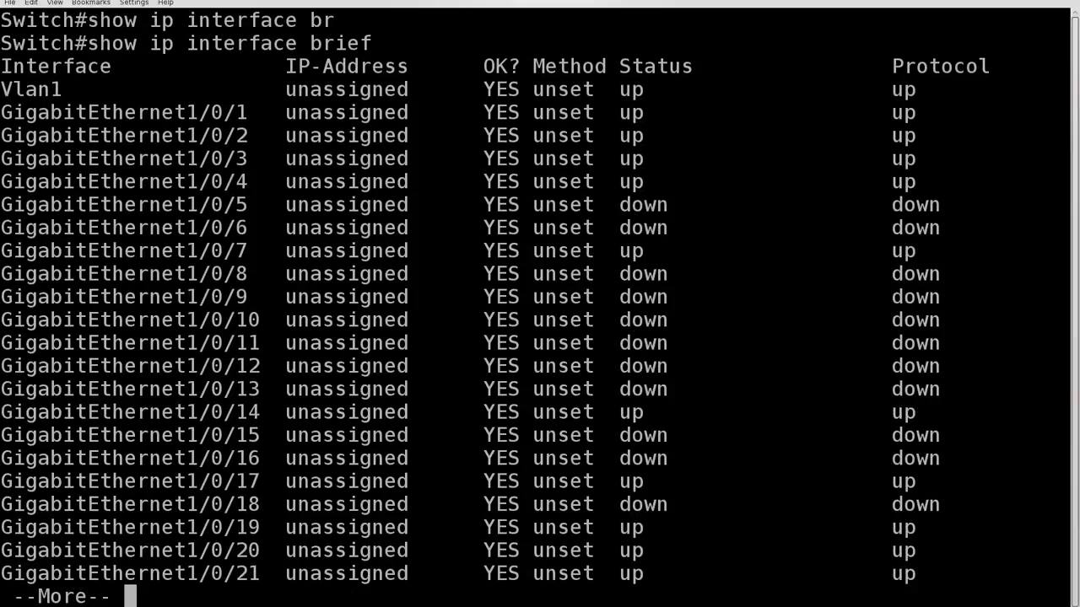
key(space)
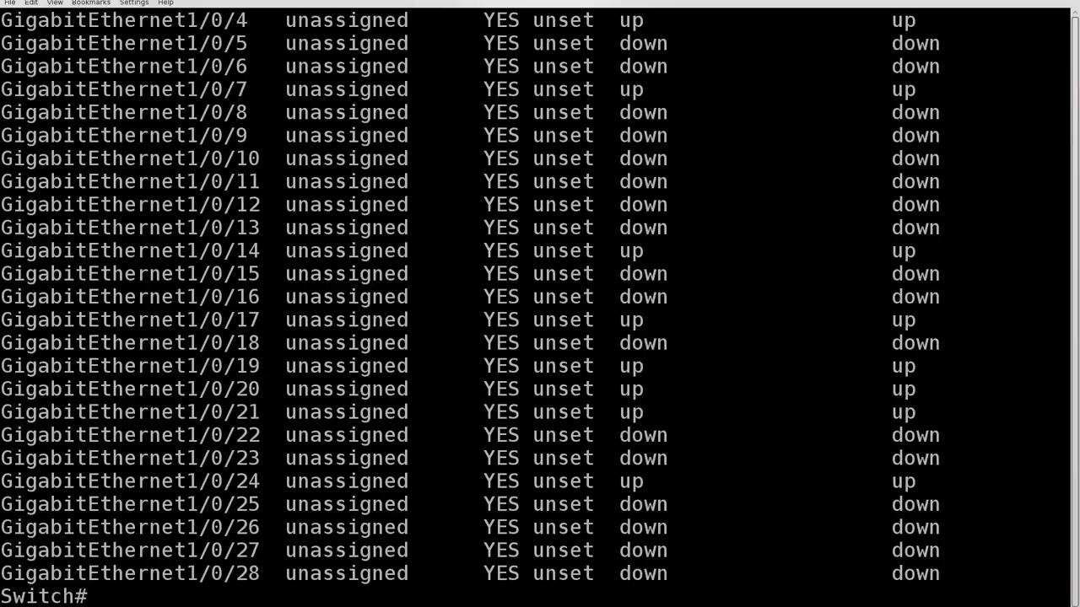
- Run enable again and enter global configuration mode with configure terminal
text(ena)
key(Tab)
key(Return)
text(conf)
key(Tab)
key(t)
key(Tab)
key(Return)
key(Return)
- Check the available port numbers and select the interface range gigabitEthernet 1/0/1-28 for configuration
text(interface)
key(Tab)
text(range)
key(Tab)
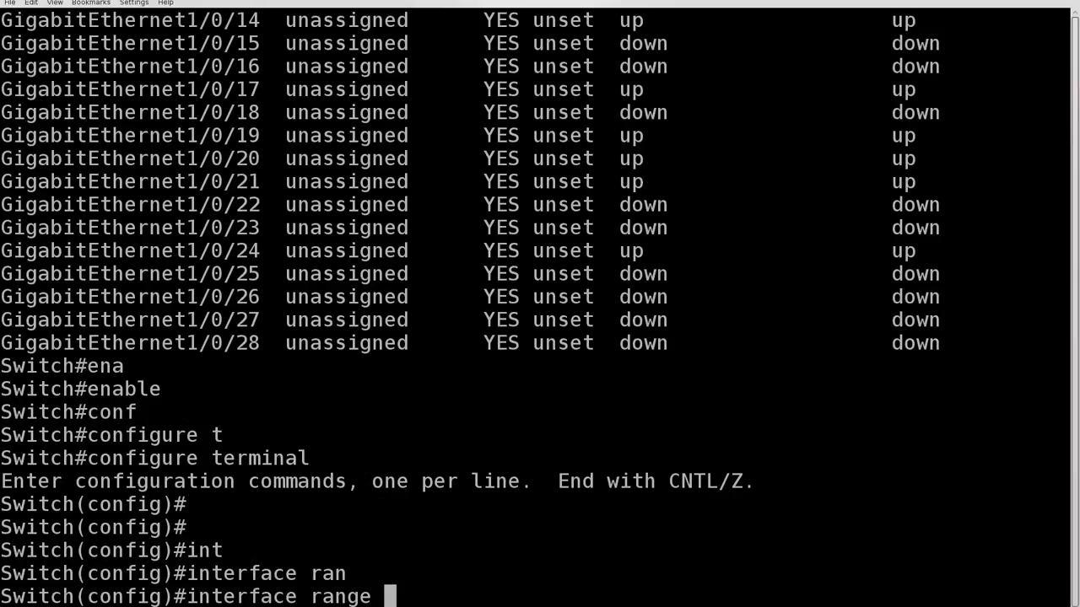
text(g)
key(Tab)
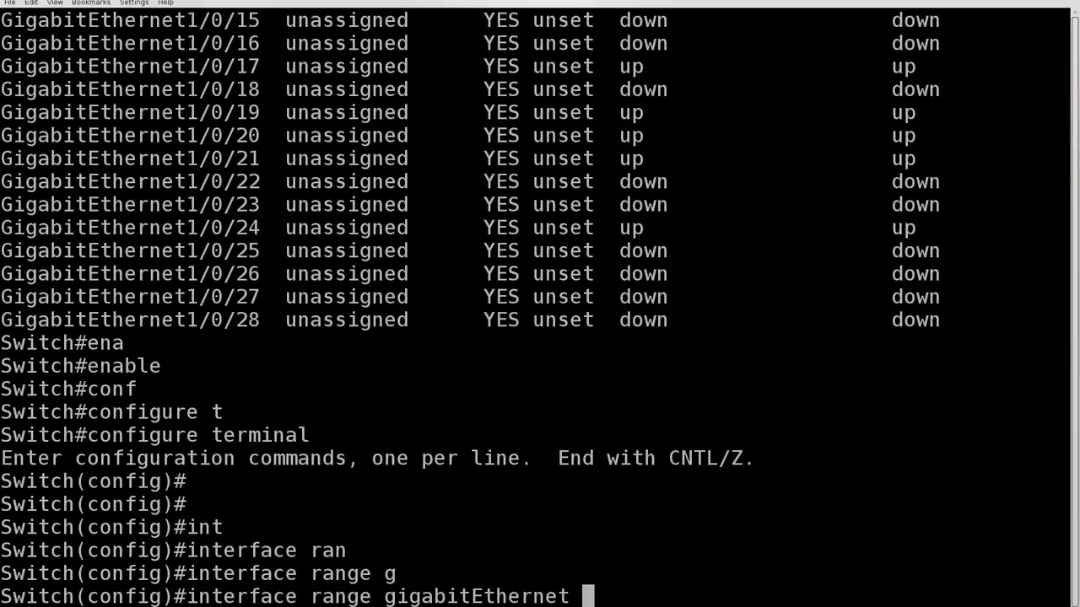
text(1/0/)
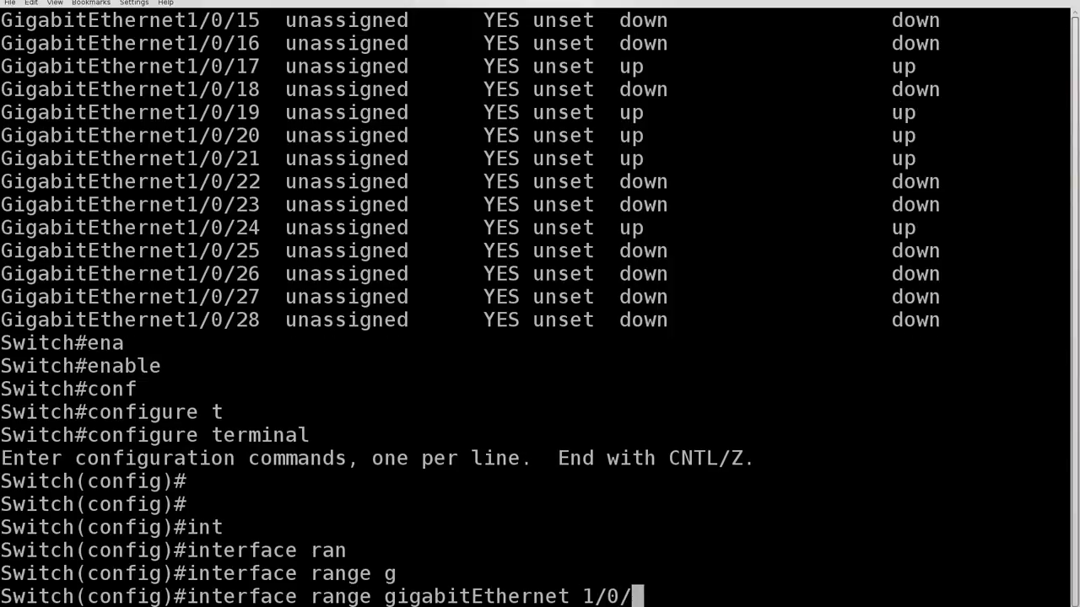
text(1)
key(Tab)
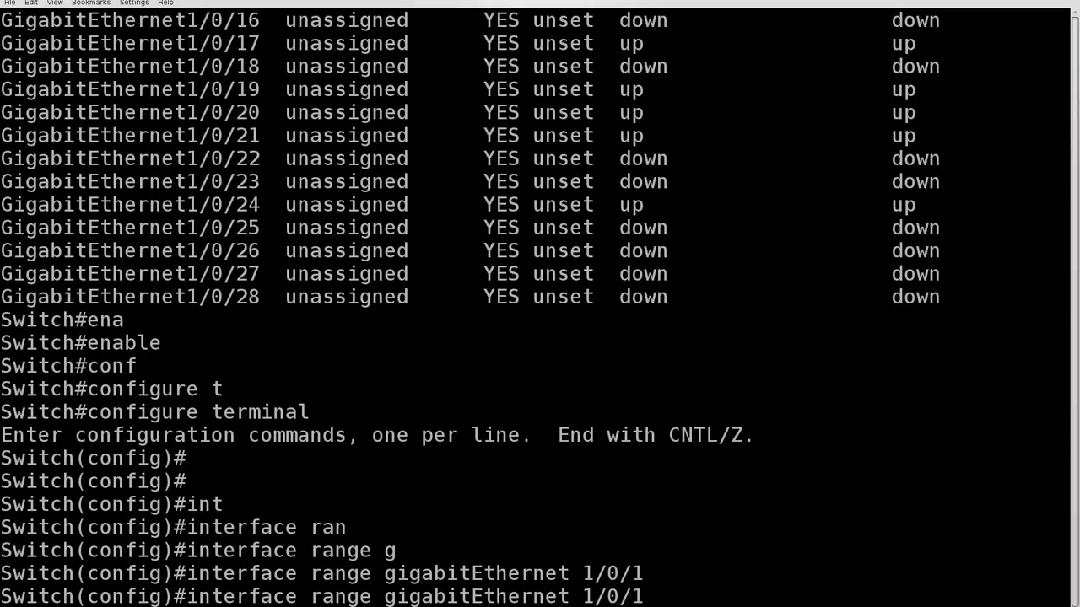
key(BackSpace)
text(?)
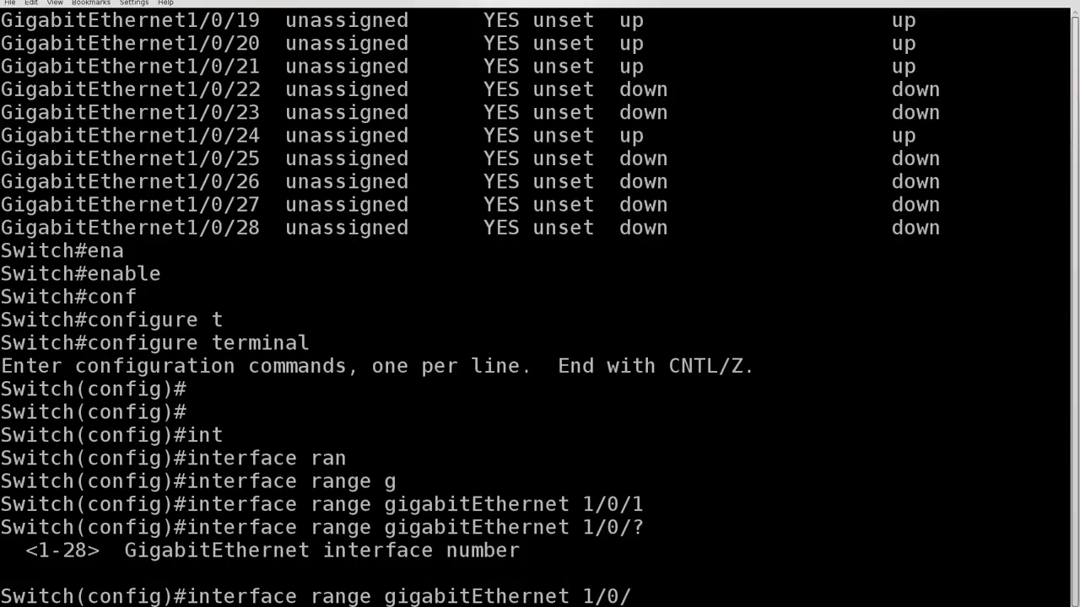
text(1-28)
key(Return)
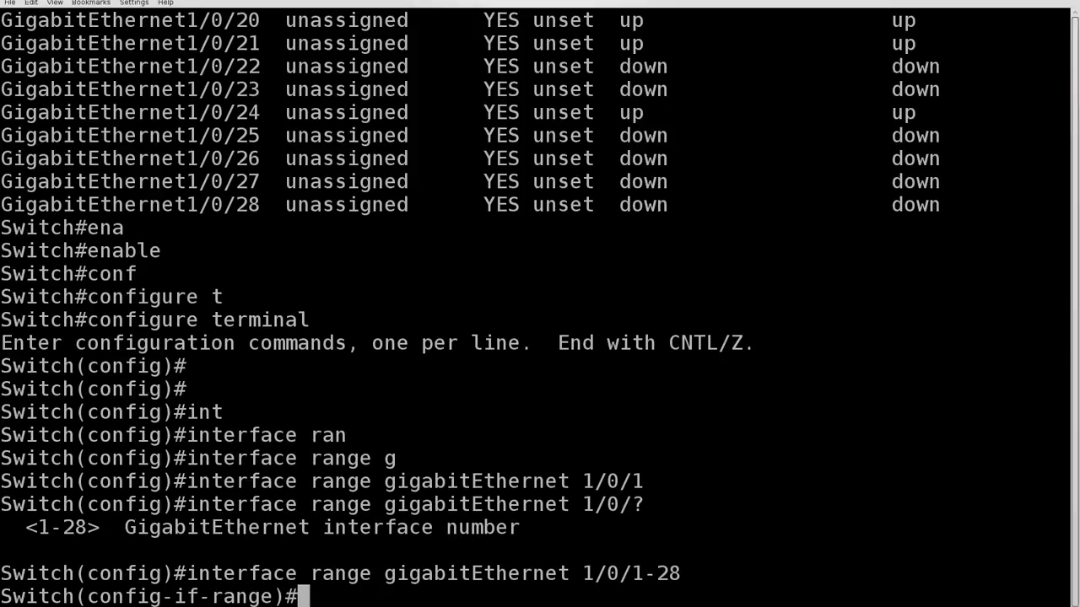
- Set the selected interface range to access mode with switchport mode access
text(vla)
key(BackSpace)
key(BackSpace)
key(BackSpace)
text(swi)
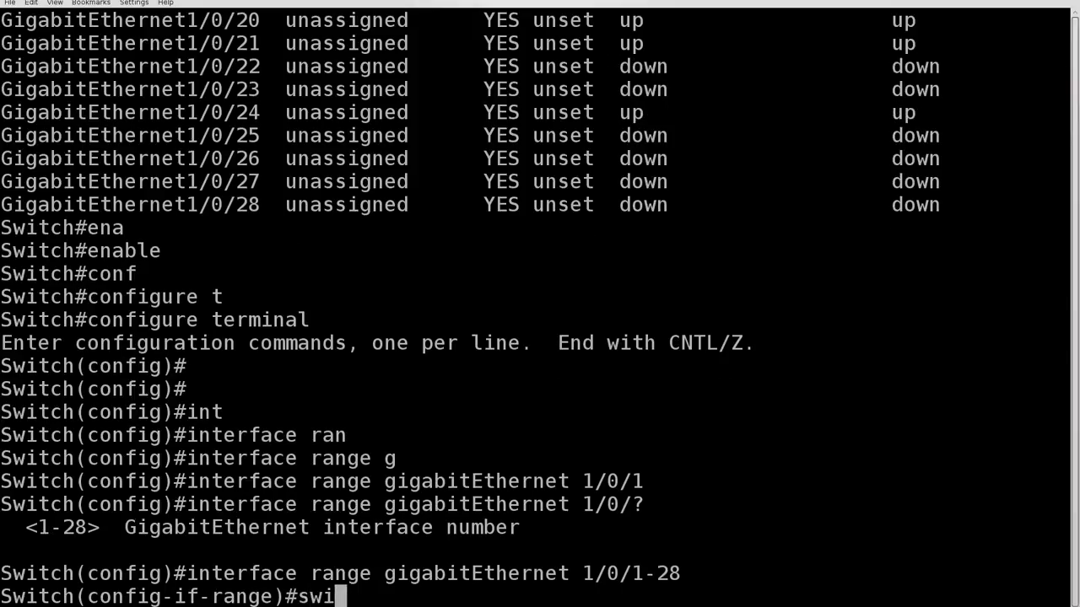
text(ch)
key(Tab)
key(BackSpace)
key(BackSpace)
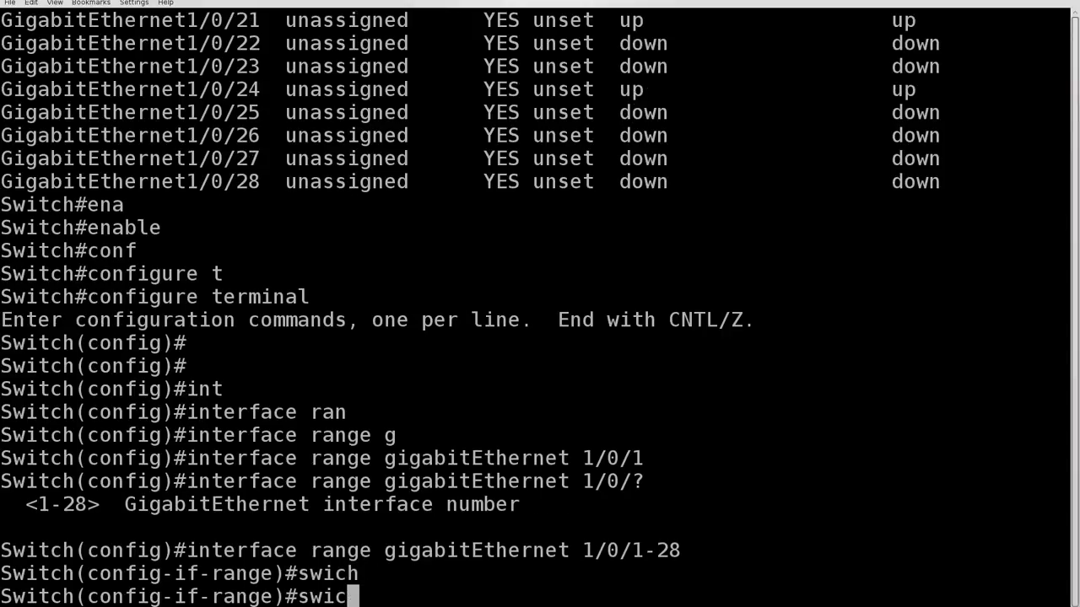
key(Tab)
text(mod)
key(Tab)
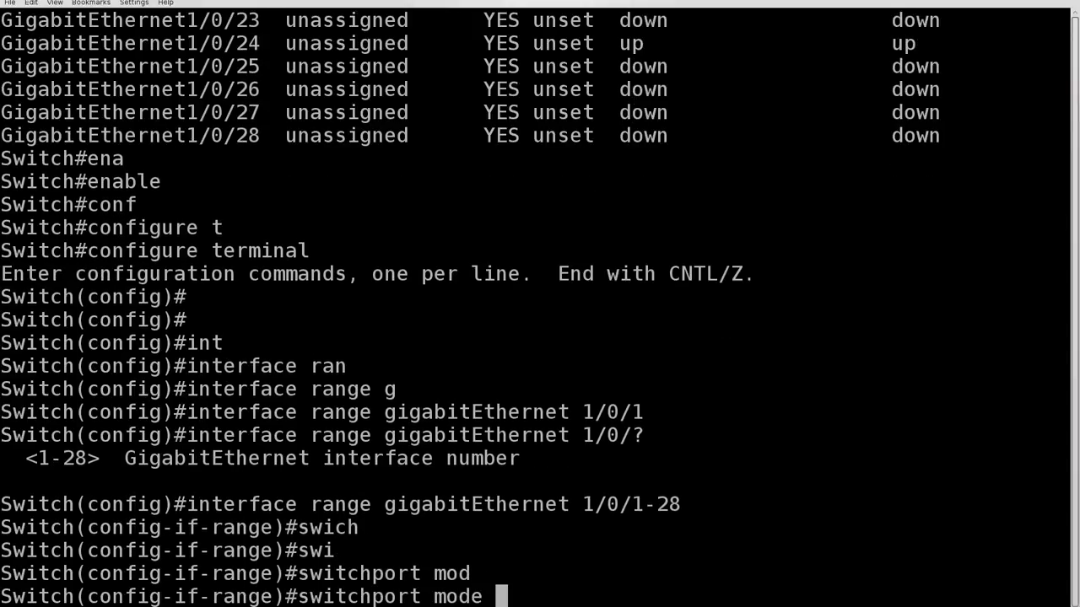
text(acce)
key(Tab)
key(Return)
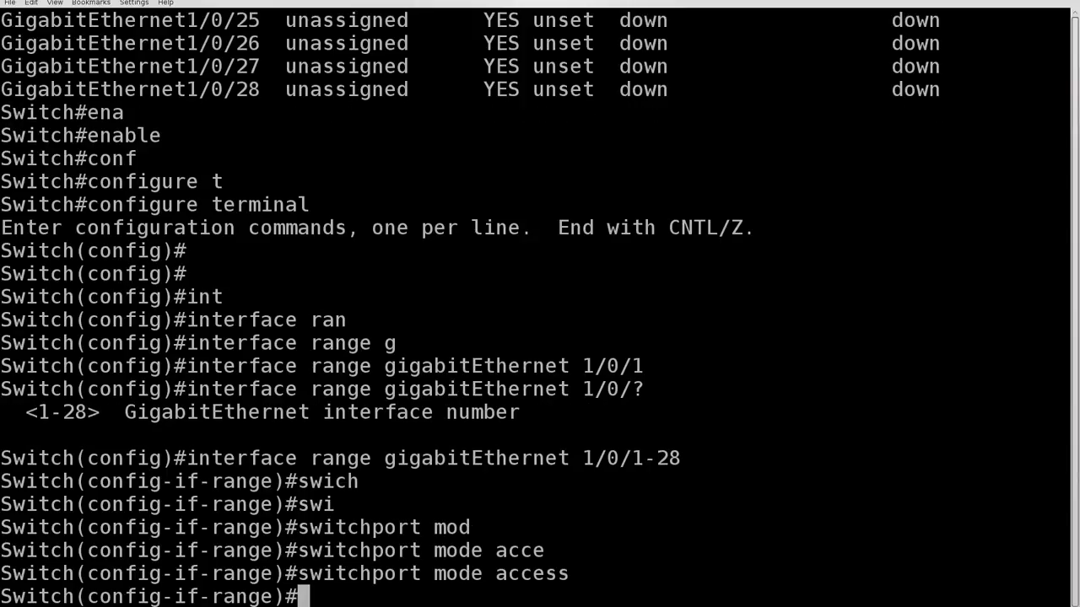
- Assign the selected interface range to VLAN 1 with switchport access vlan 1
text(a)
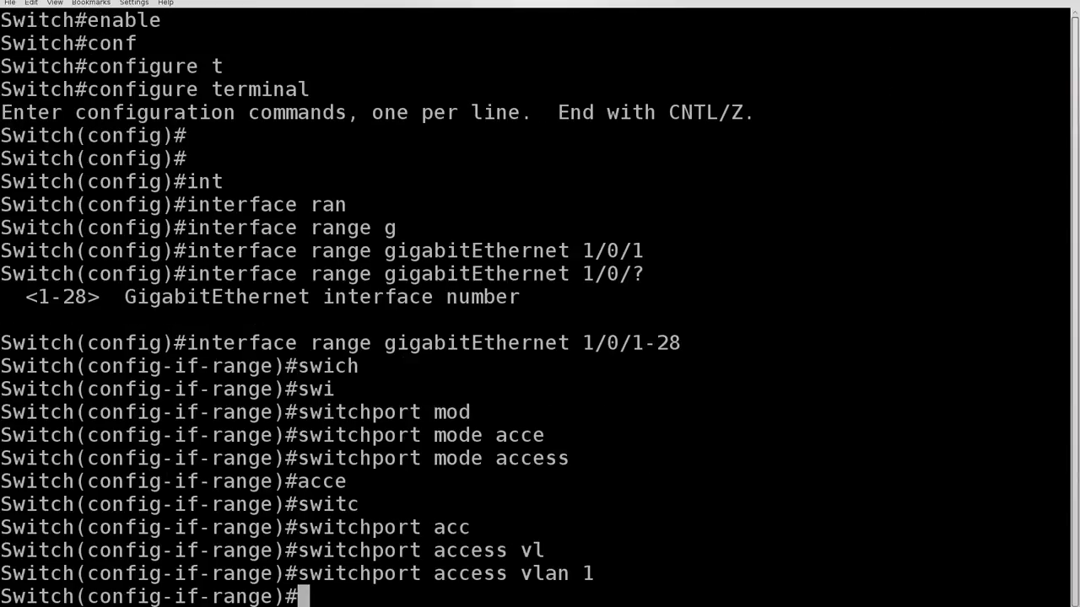
key(Return)
key(Return)
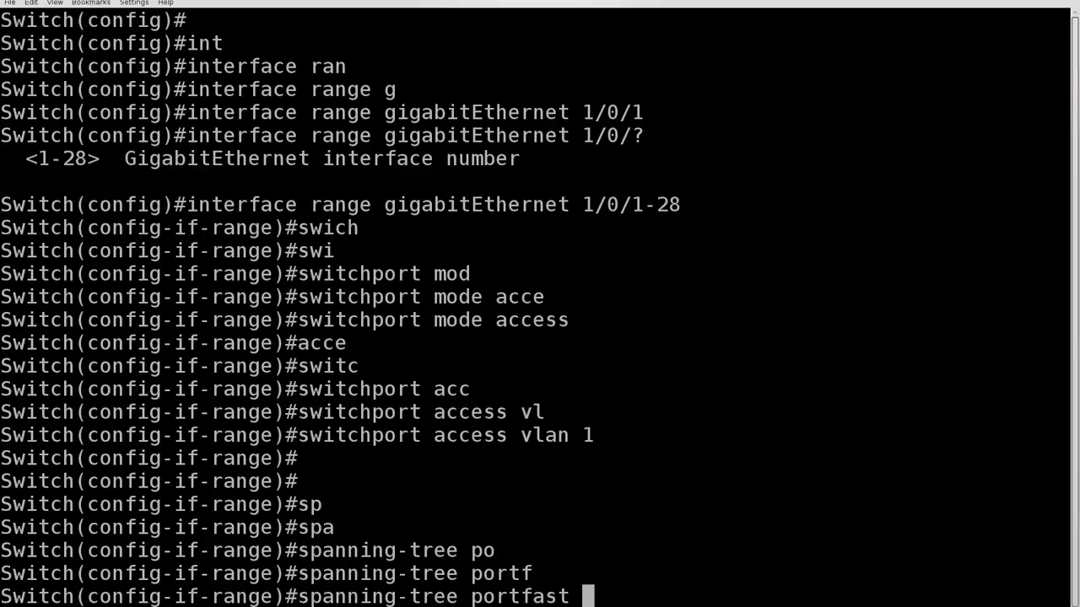
- Enable PortFast on the selected interface range with spanning-tree portfast
key(Return)
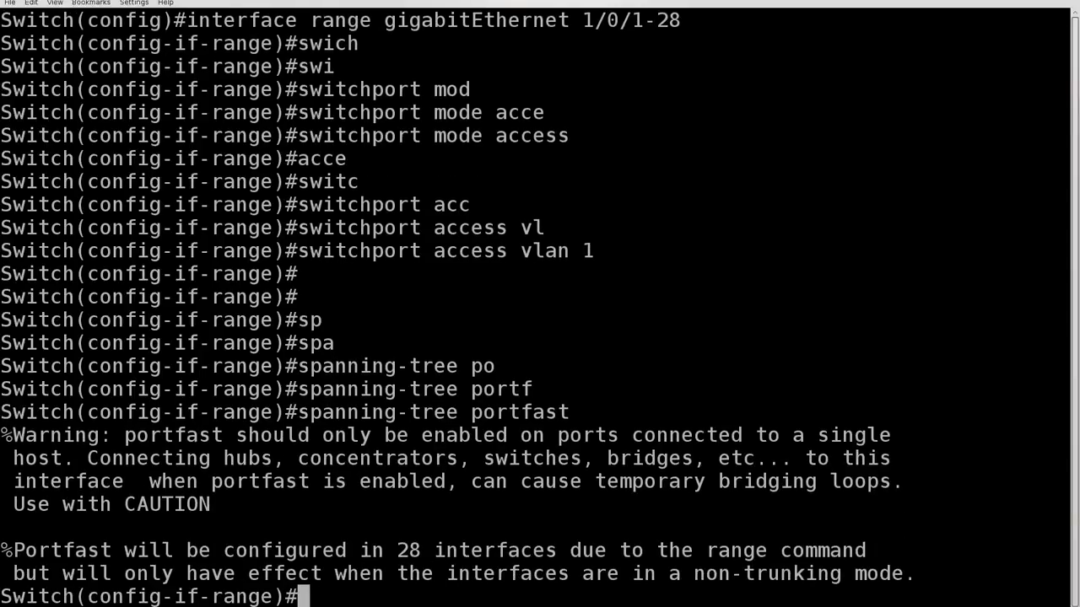
key(Return)
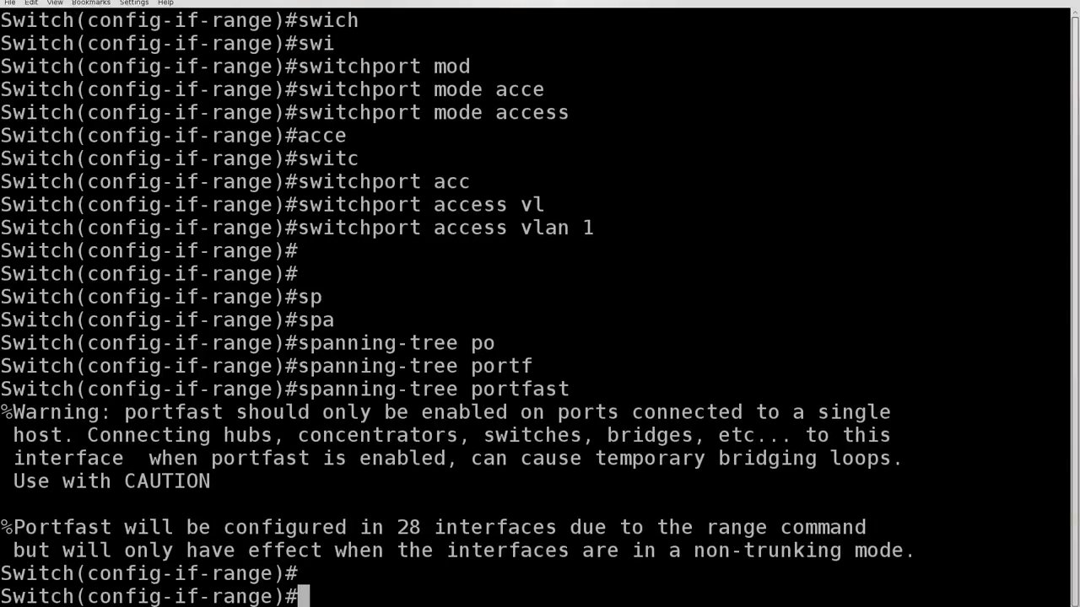